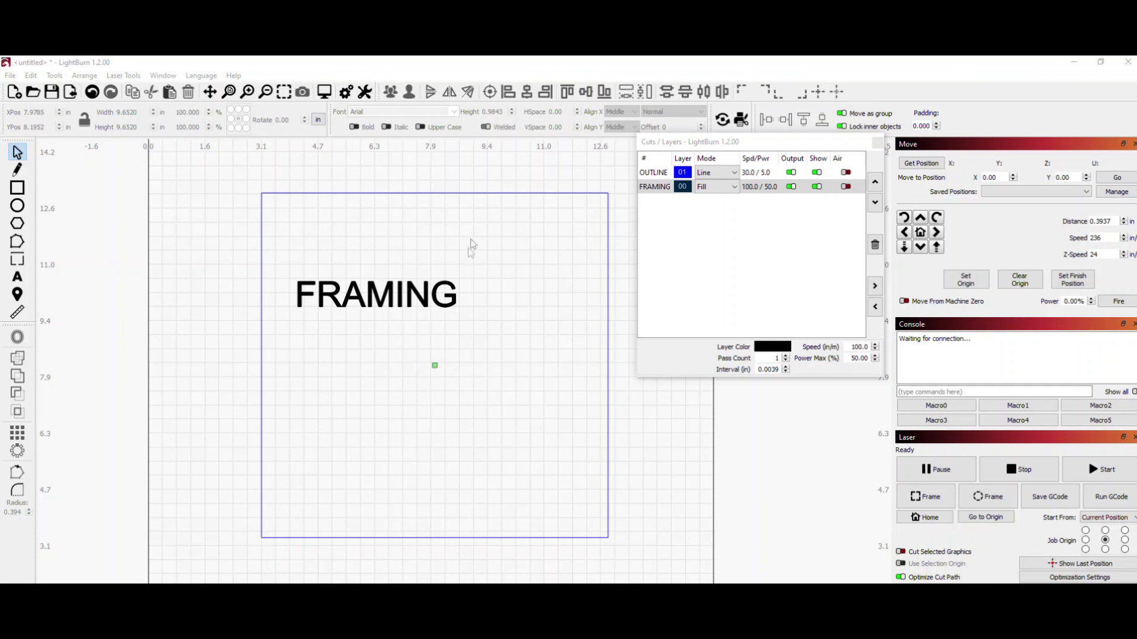
Step: Align the centers of the square outline and the word FRAMING, then deselect everything
{"action": "left_click", "coordinate": [492, 196]}
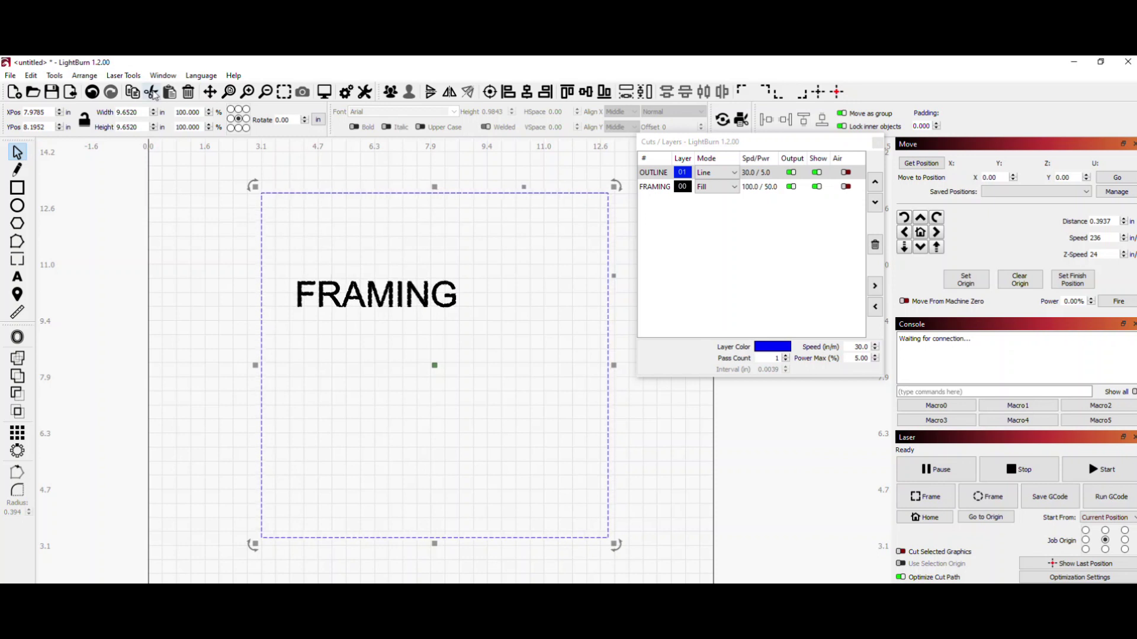
{"action": "left_click", "coordinate": [84, 75]}
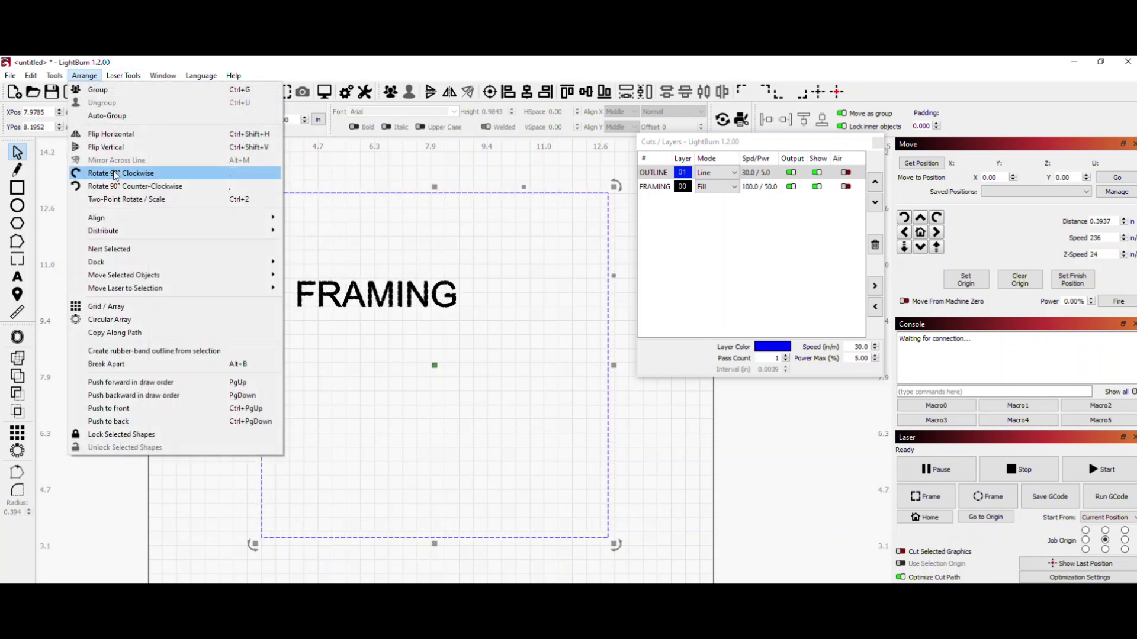
{"action": "mouse_move", "coordinate": [97, 218]}
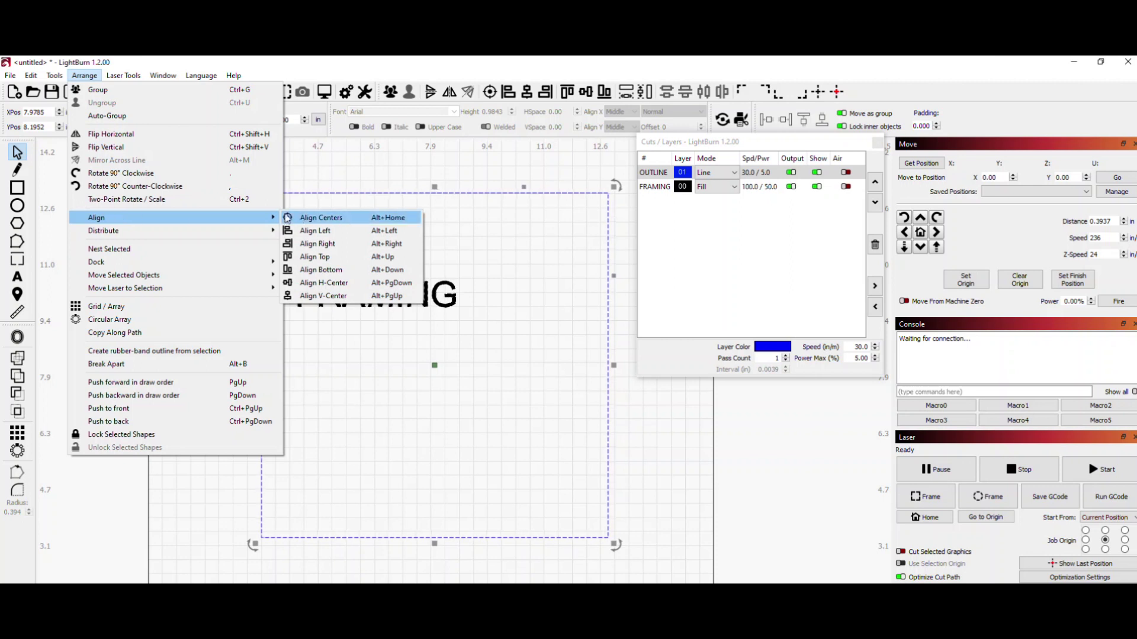
{"action": "left_click", "coordinate": [311, 218]}
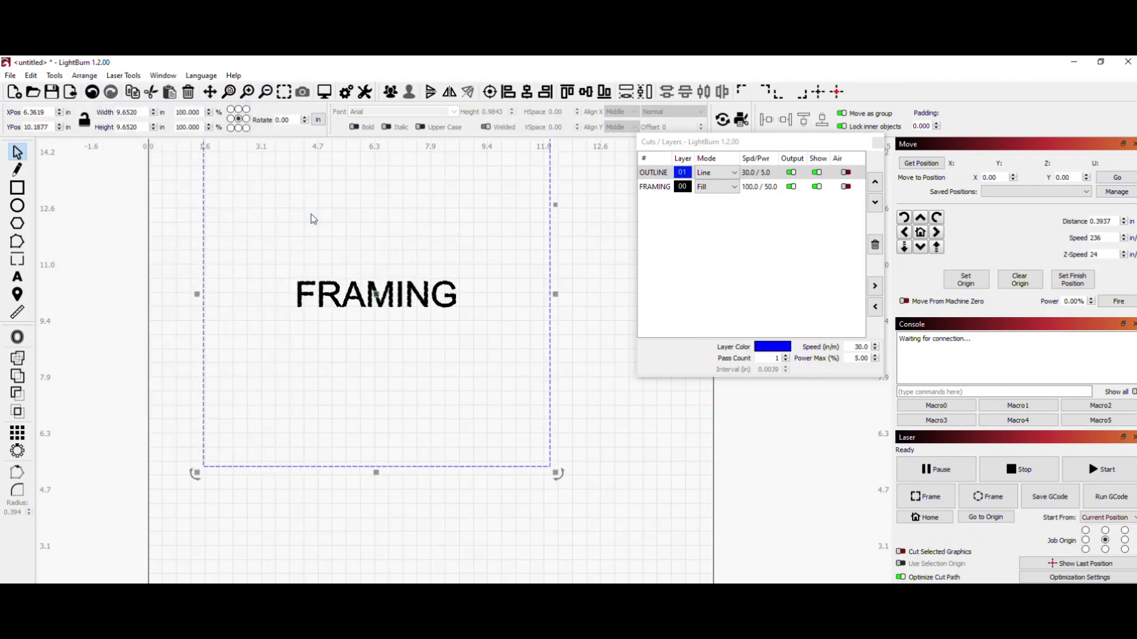
{"action": "left_click", "coordinate": [601, 428]}
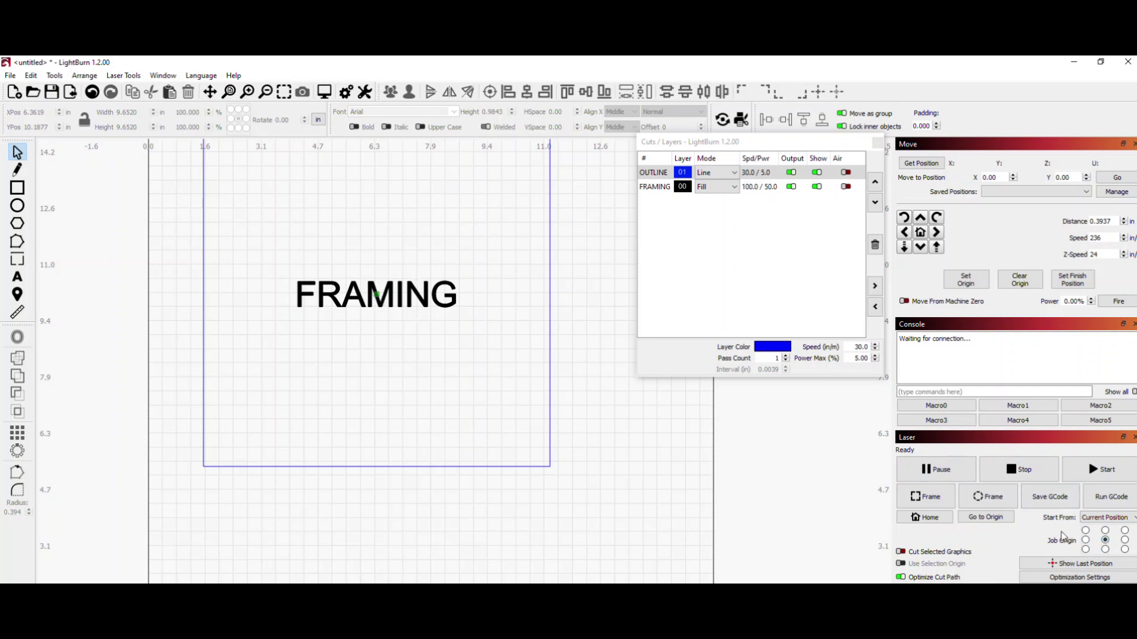
Step: Keep Start From at Current Position, confirm the OUTLINE layer settings, and disable FRAMING layer output
{"action": "left_click", "coordinate": [1106, 522]}
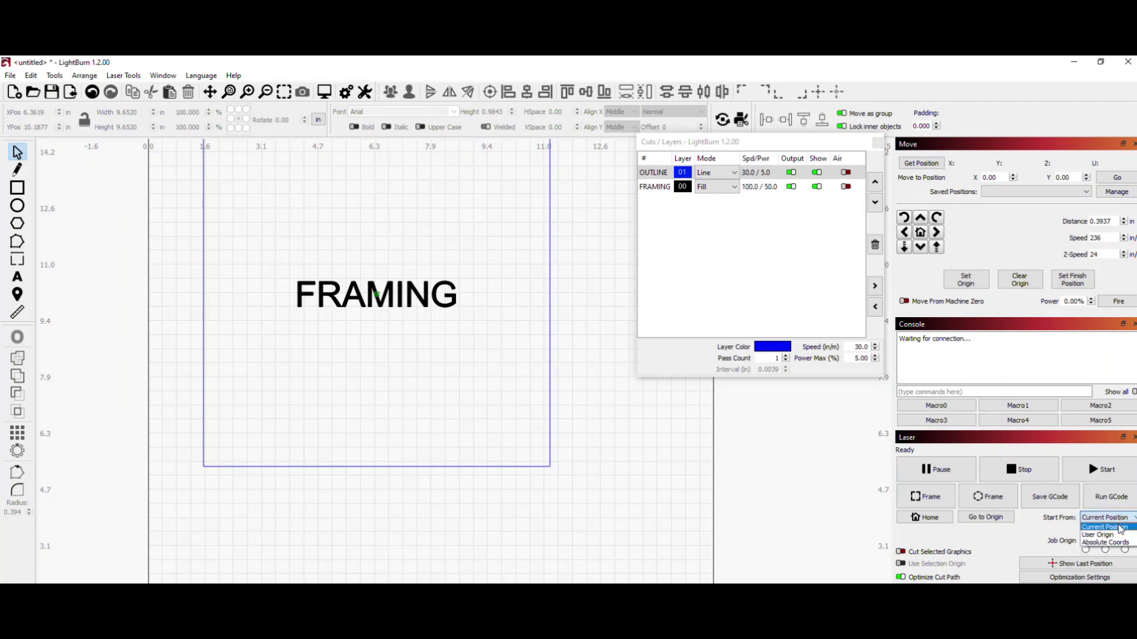
{"action": "left_click", "coordinate": [1121, 529]}
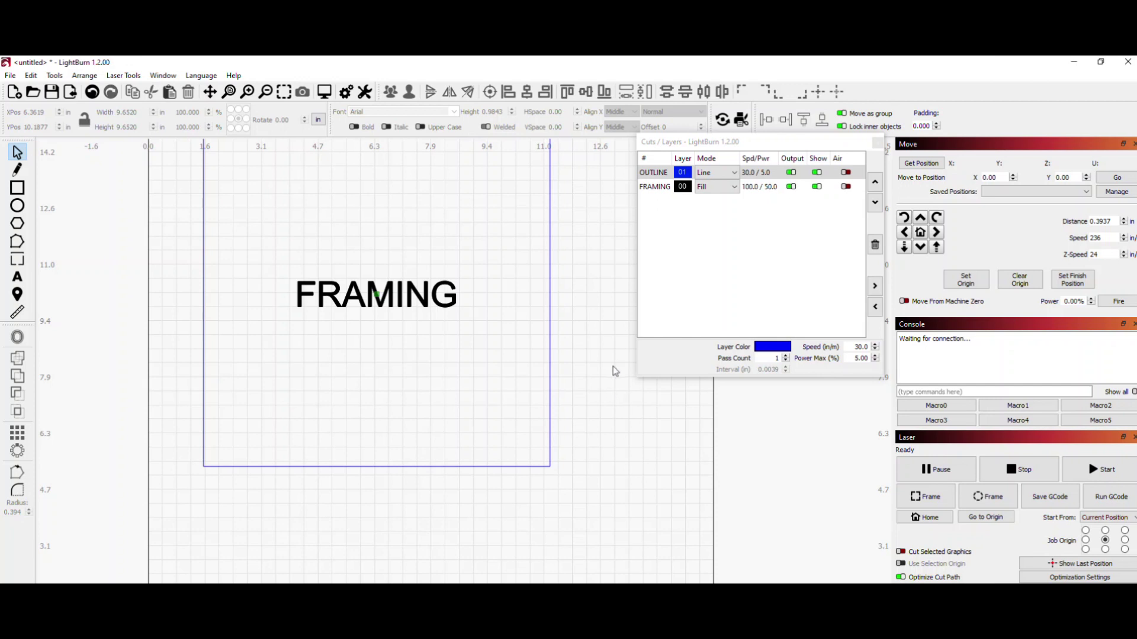
{"action": "left_click", "coordinate": [550, 291]}
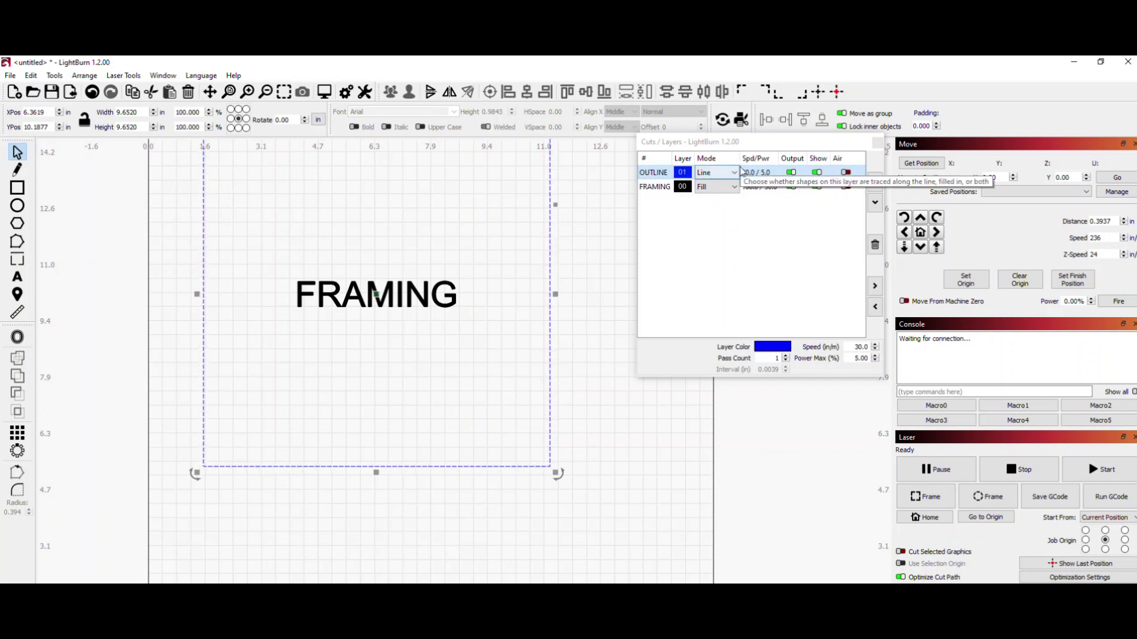
{"action": "double_click", "coordinate": [655, 174]}
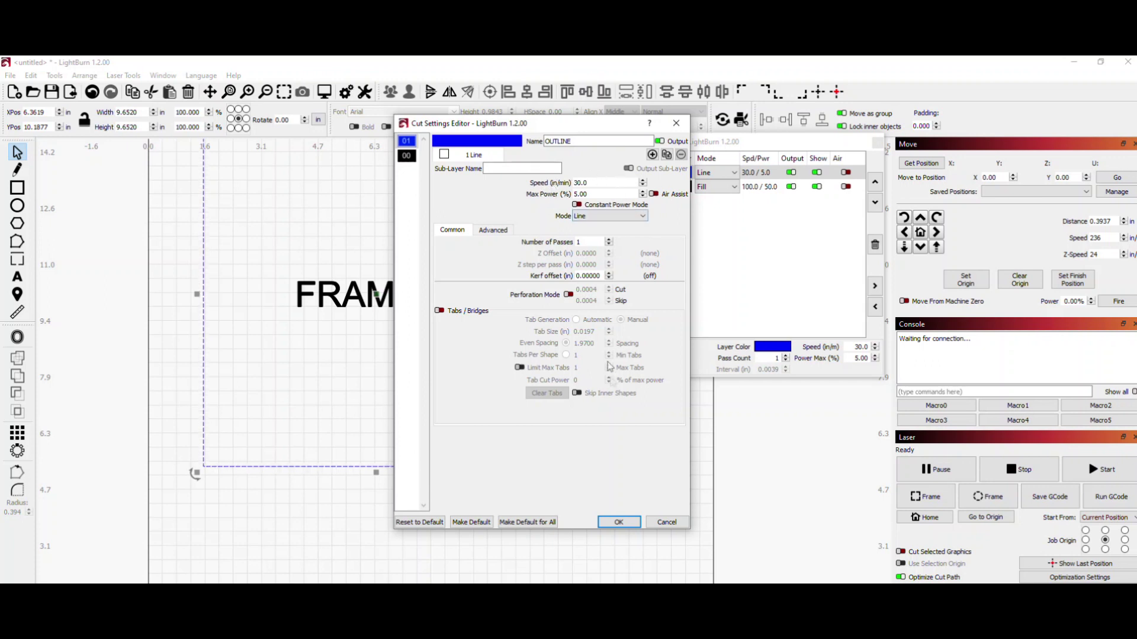
{"action": "left_click", "coordinate": [617, 523]}
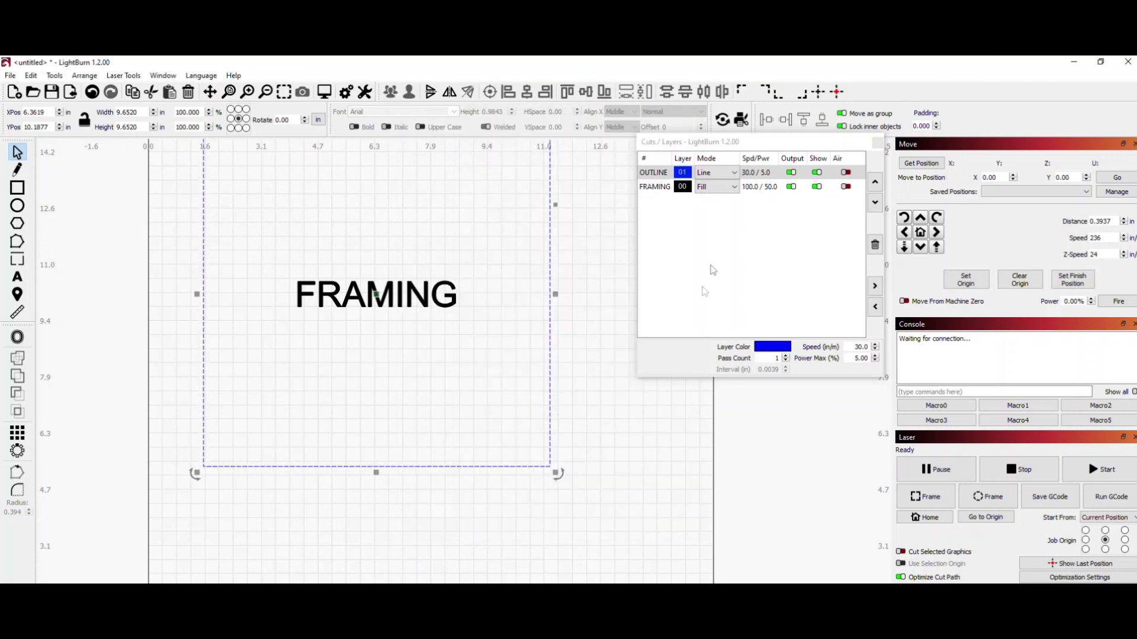
{"action": "left_click", "coordinate": [789, 187]}
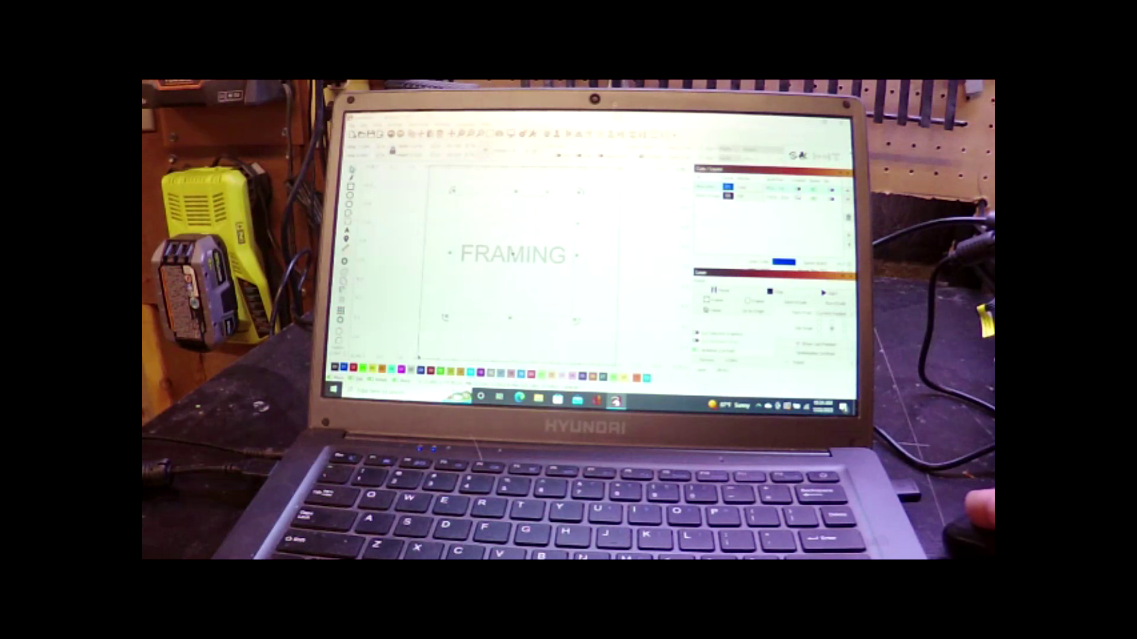
{"action": "key", "text": "Escape"}
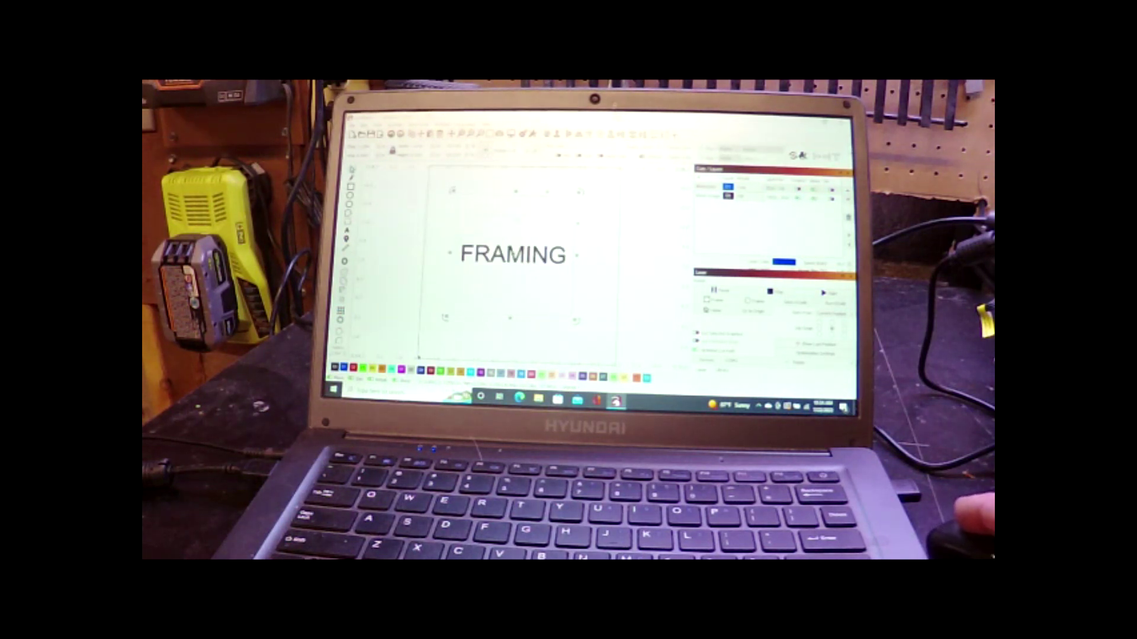